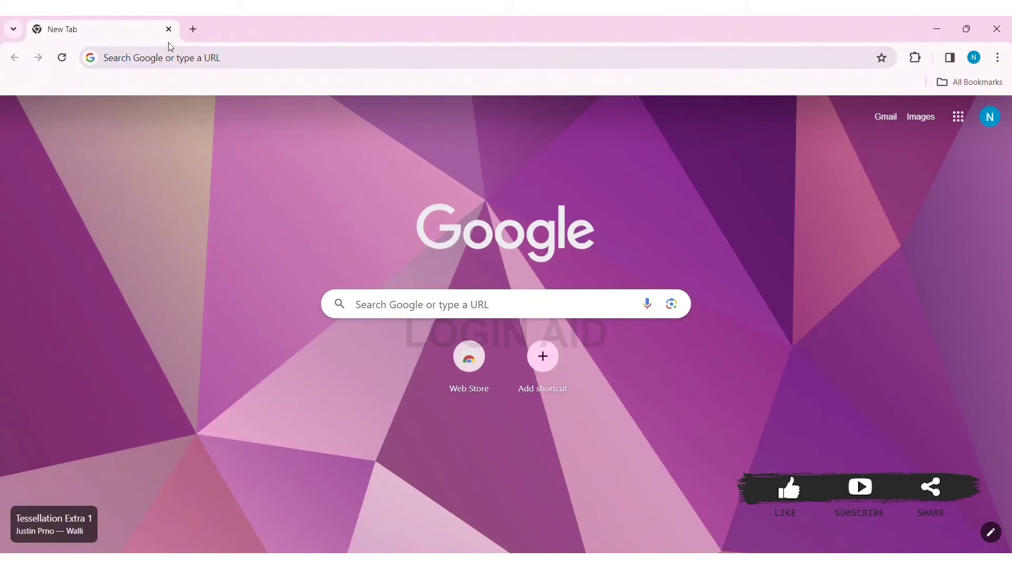
left_click(169, 59)
type("www.rhbgroup")
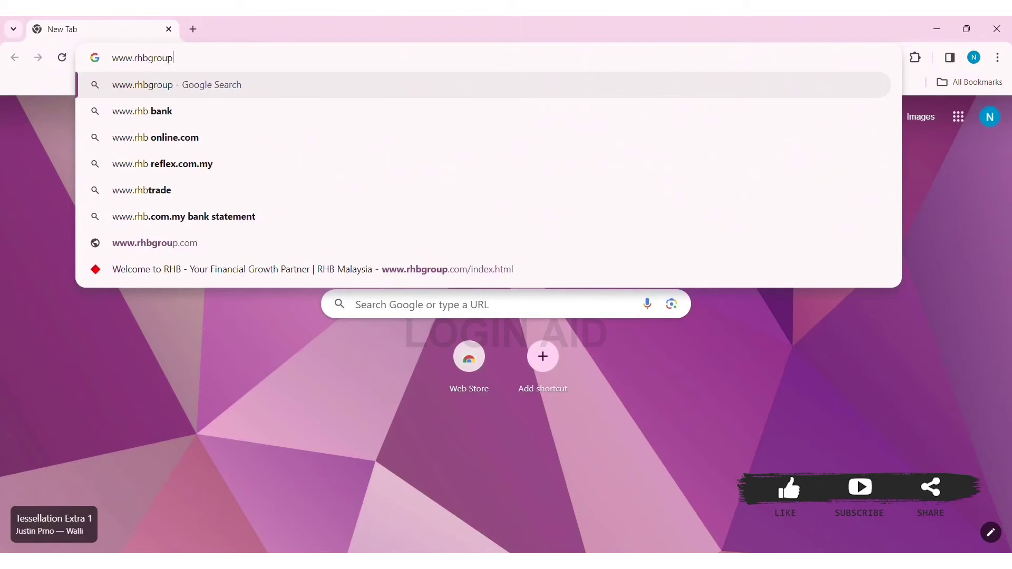
type(".com")
key("Return")
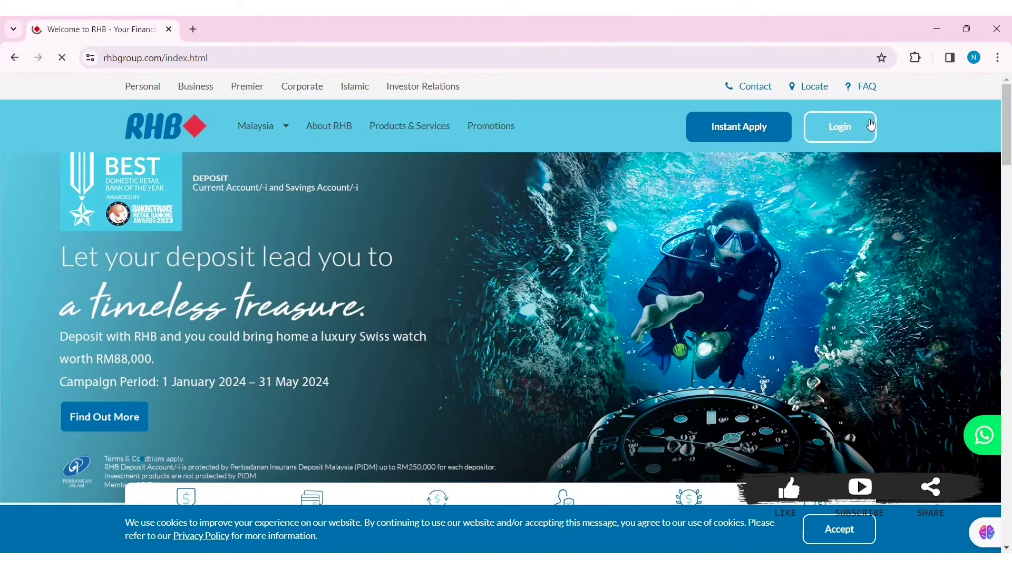
Choose RHB Online Banking from the header's Login menu.
left_click(843, 133)
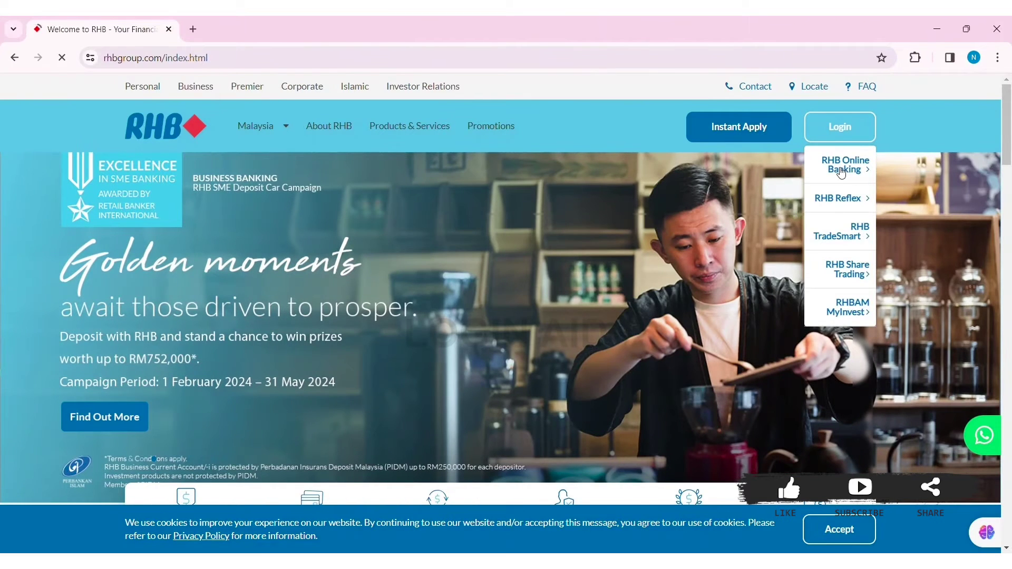
left_click(841, 167)
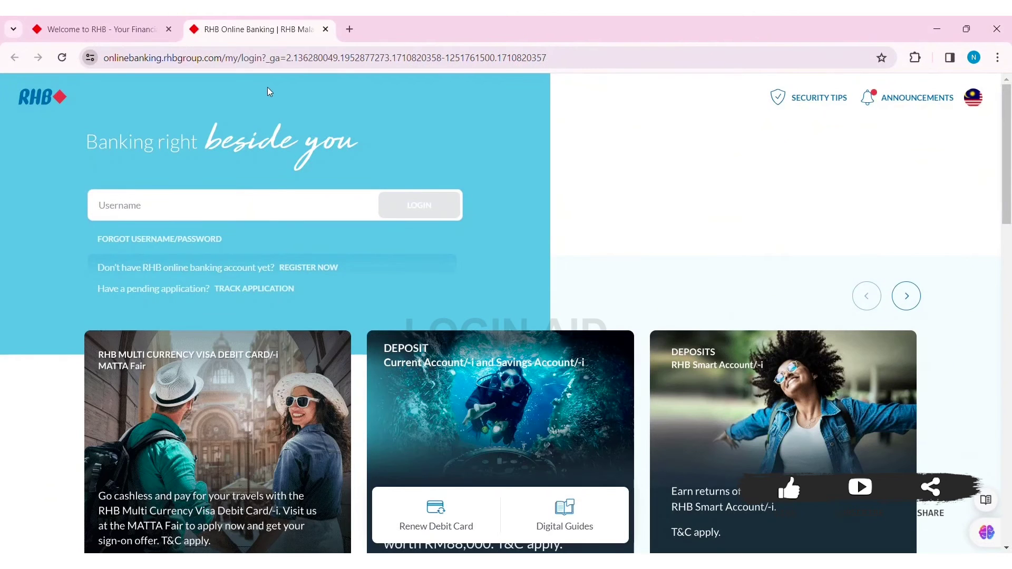
left_click(170, 212)
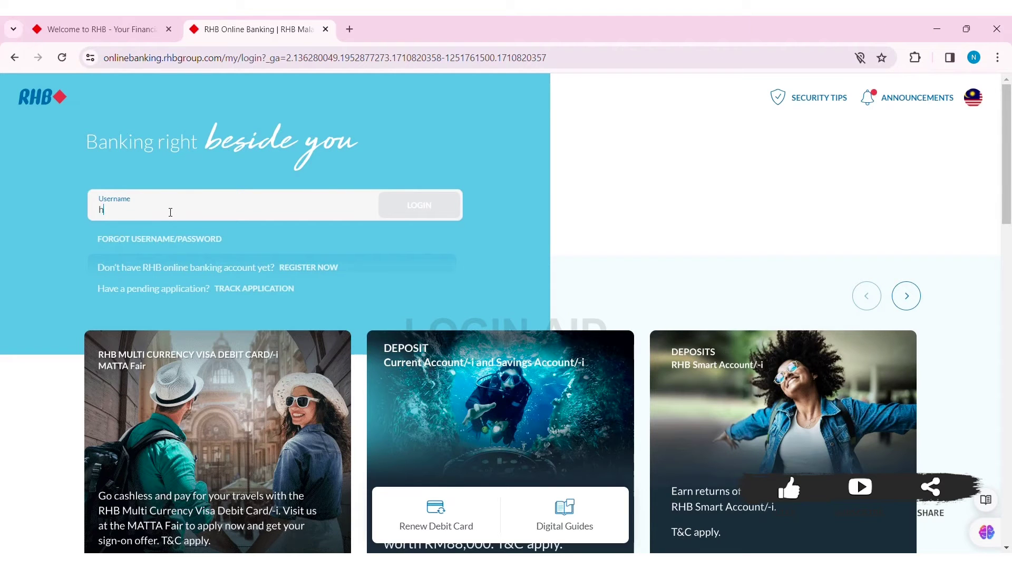
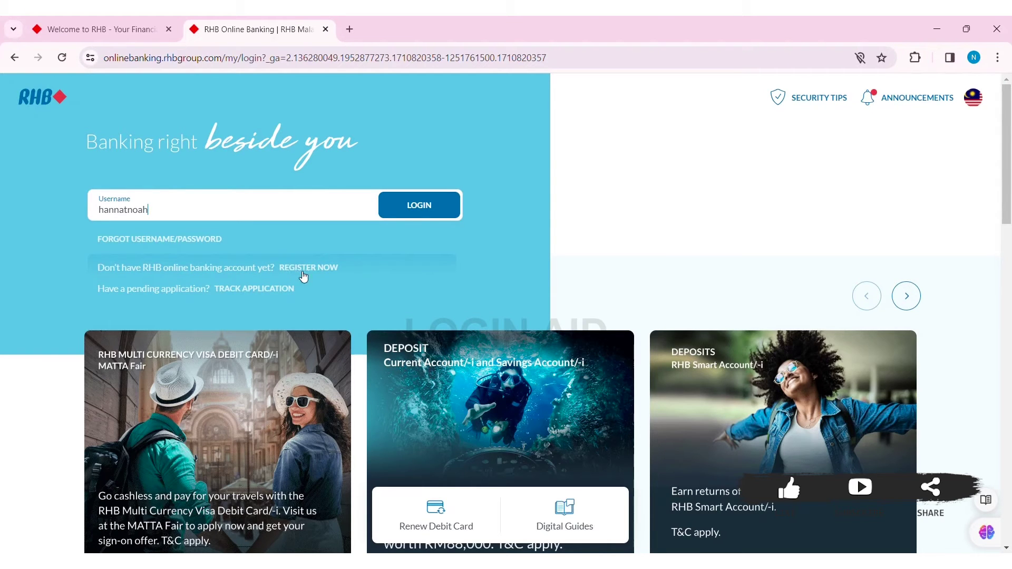
left_click(405, 204)
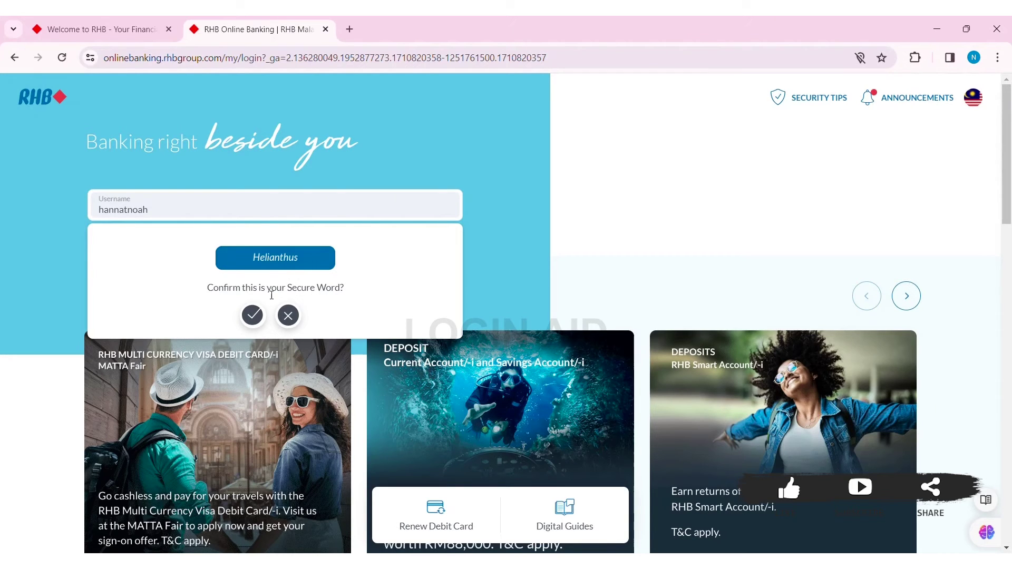
Confirm the Helianthus secure word, enter the password and submit the login.
left_click(251, 316)
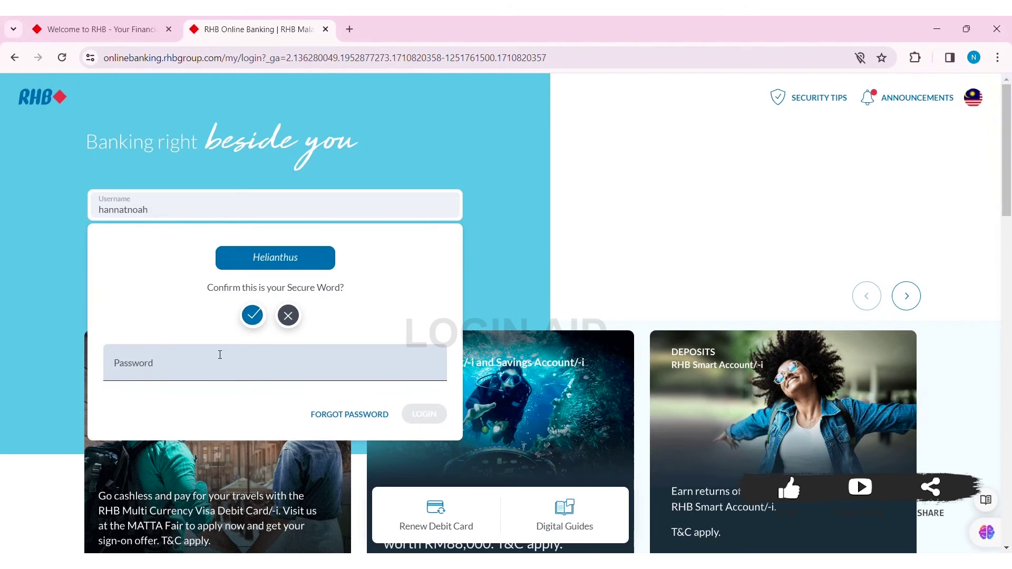
left_click(203, 364)
type("••")
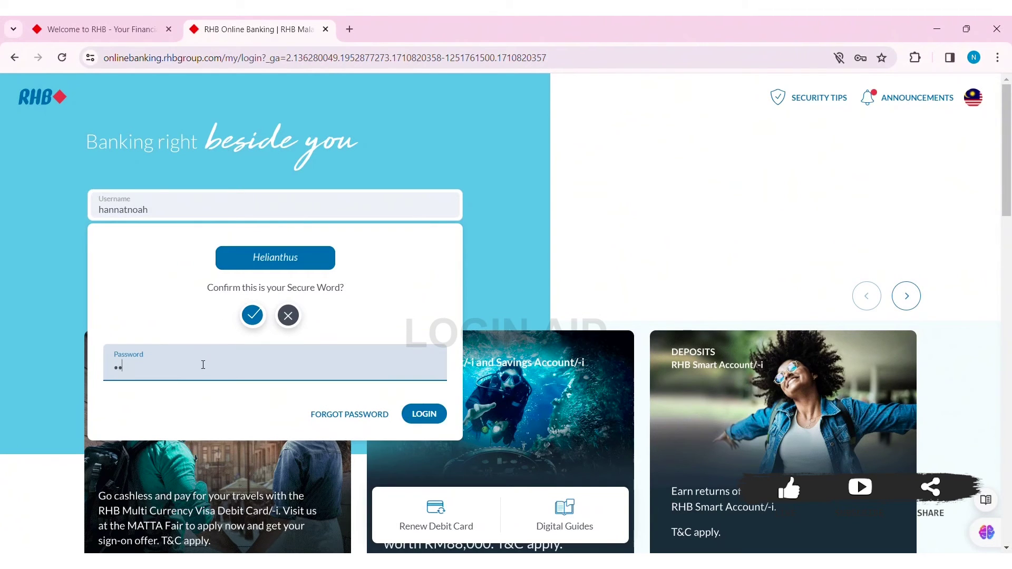
type("••")
left_click(418, 418)
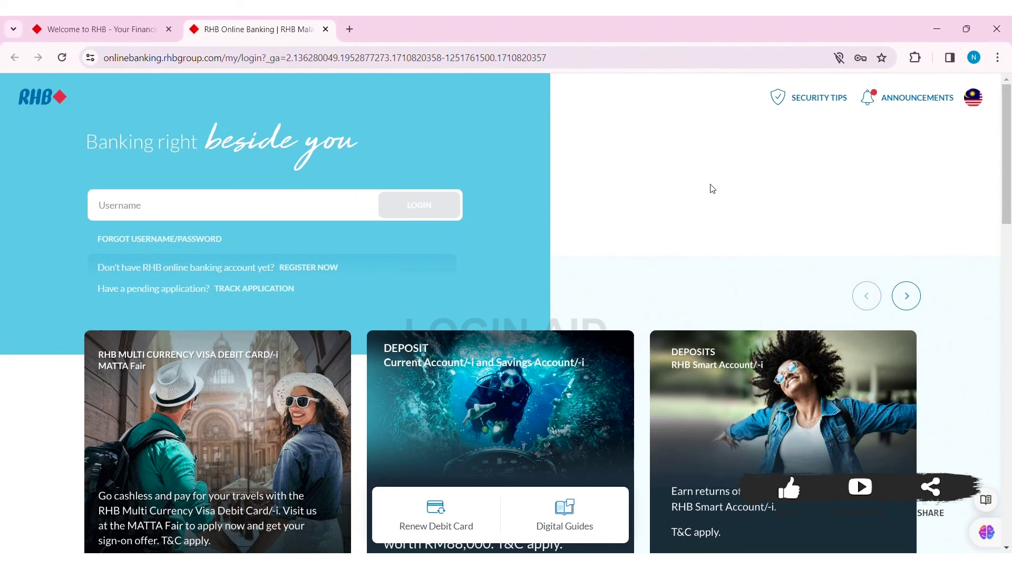
left_click_drag(1009, 138, 1010, 191)
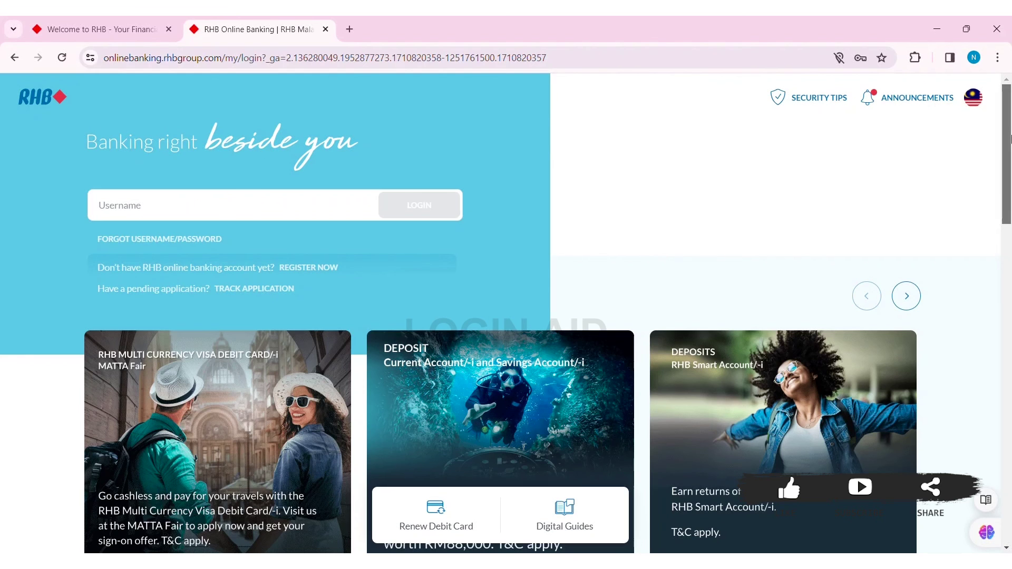